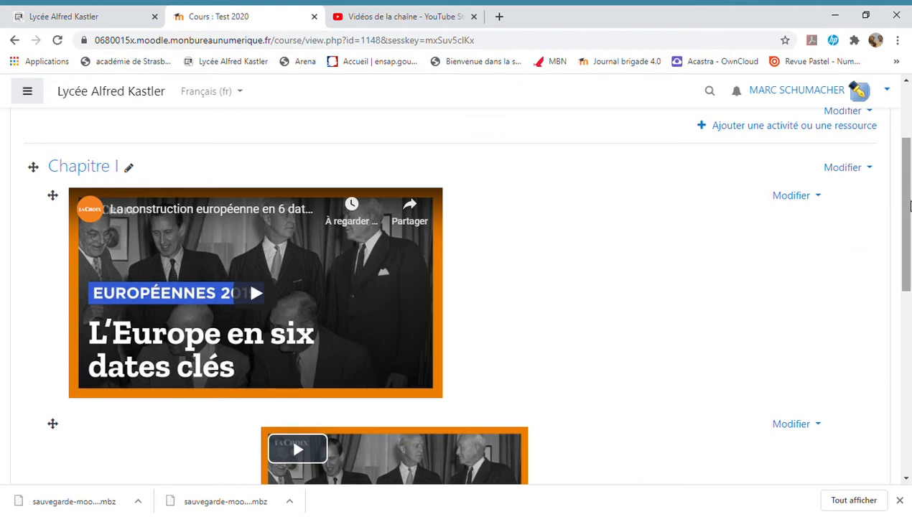
Step: Back up the Test 2020 course with the default settings, skipping straight to the final stage and continuing to the backup files
{"action": "scroll", "coordinate": [910, 207], "scroll_direction": "up", "scroll_amount": 2}
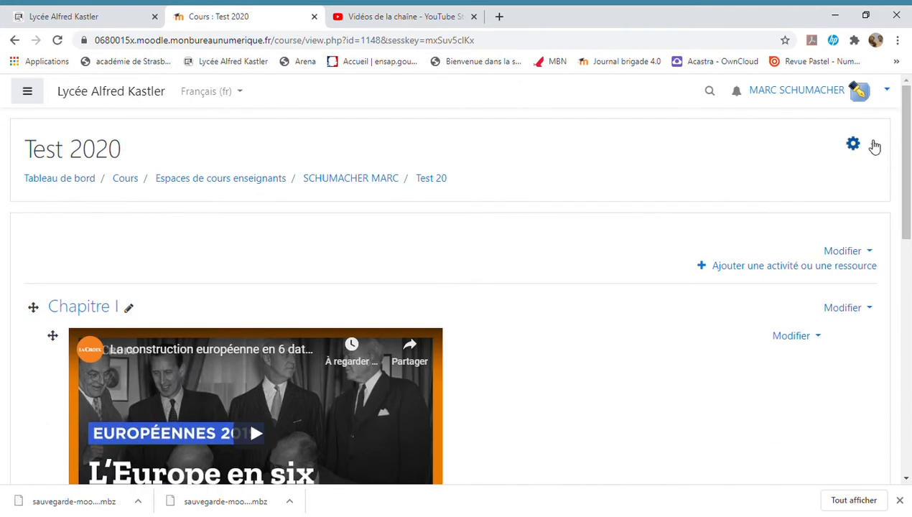
{"action": "left_click", "coordinate": [872, 146]}
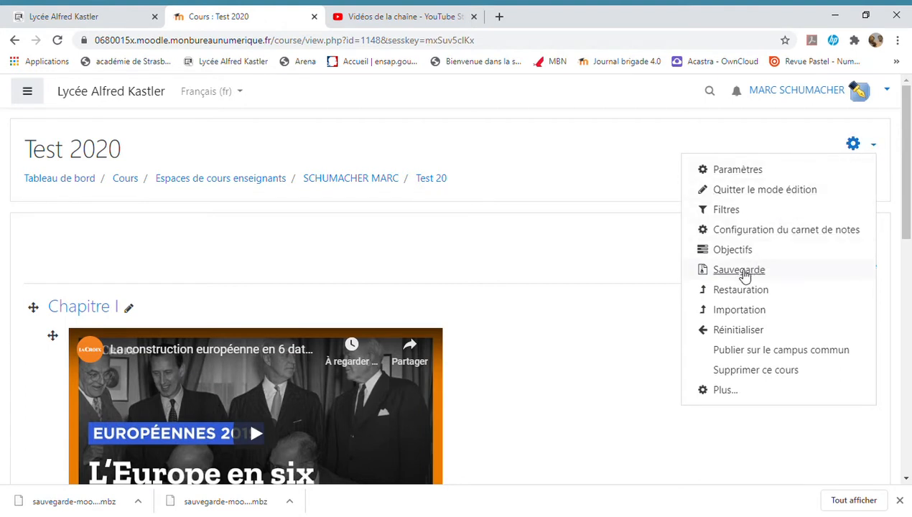
{"action": "left_click", "coordinate": [740, 271]}
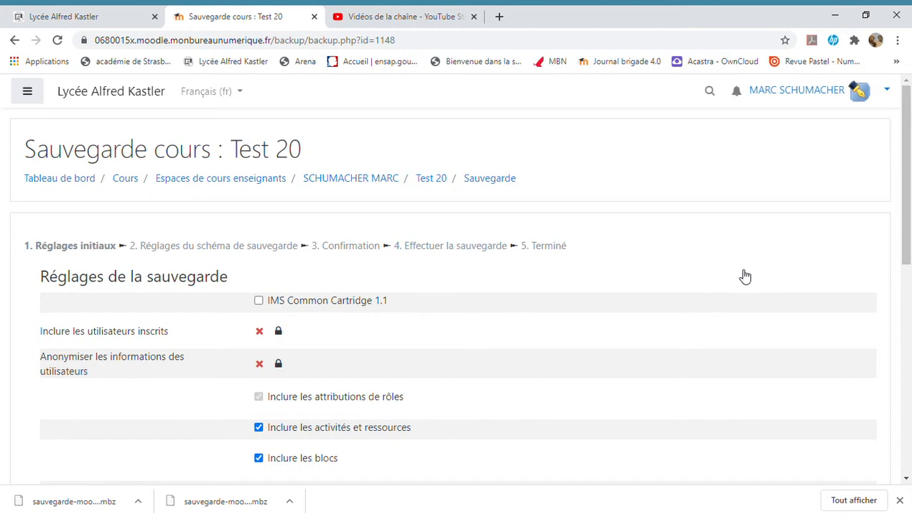
{"action": "scroll", "coordinate": [745, 277], "scroll_direction": "down", "scroll_amount": 4}
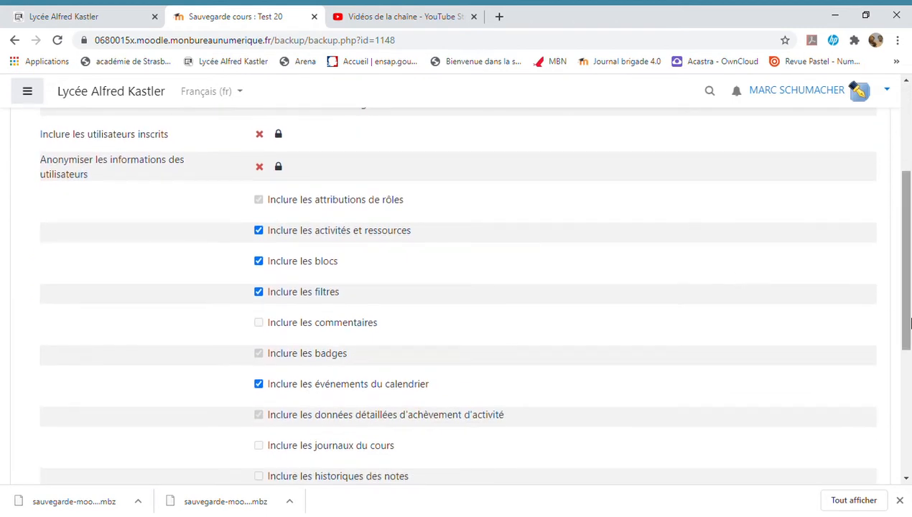
{"action": "left_click_drag", "start_coordinate": [905, 333], "coordinate": [904, 471]}
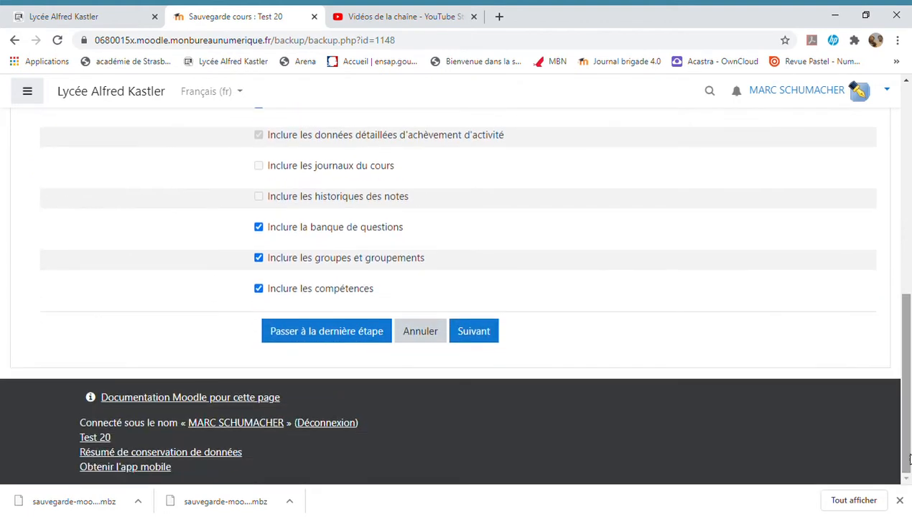
{"action": "left_click", "coordinate": [344, 334]}
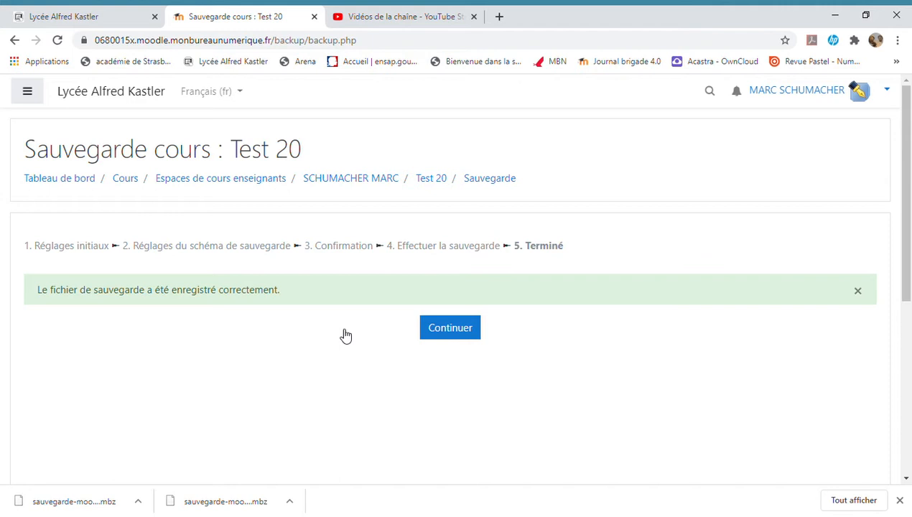
{"action": "left_click", "coordinate": [451, 340]}
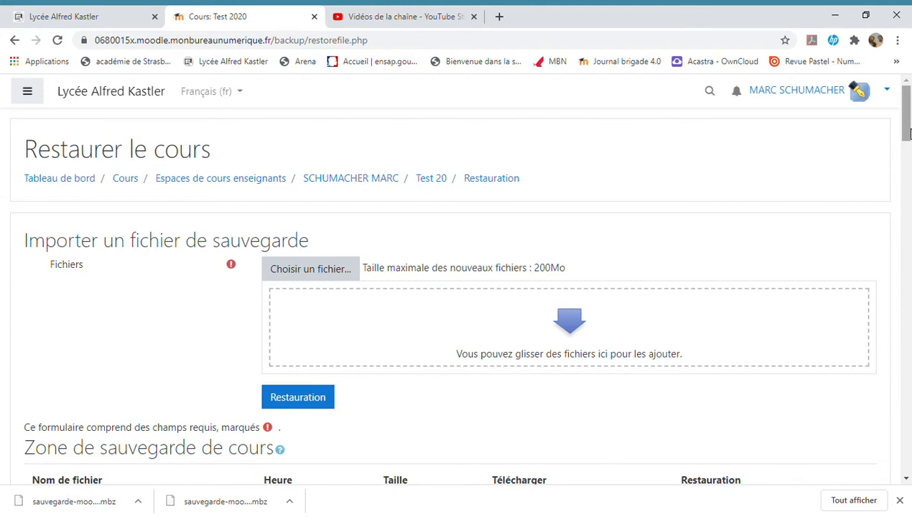
{"action": "left_click_drag", "start_coordinate": [907, 130], "coordinate": [908, 182]}
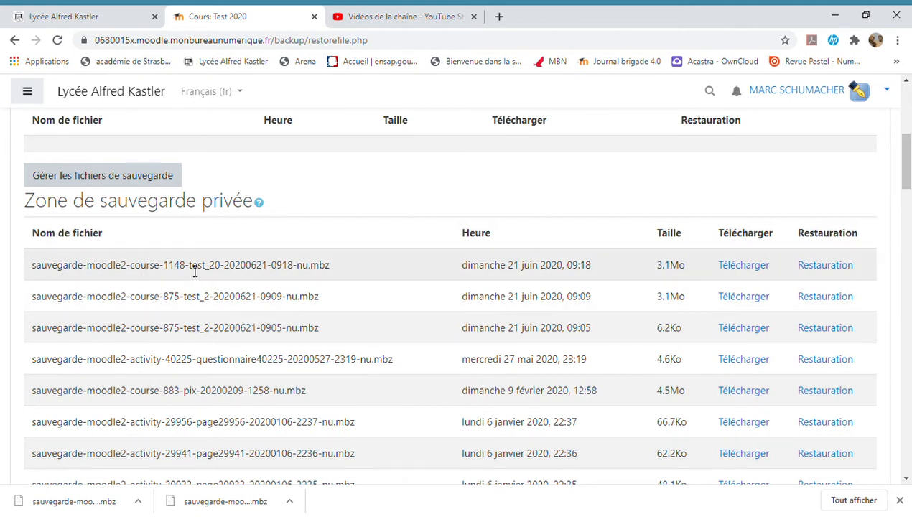
{"action": "left_click_drag", "start_coordinate": [189, 266], "coordinate": [225, 267]}
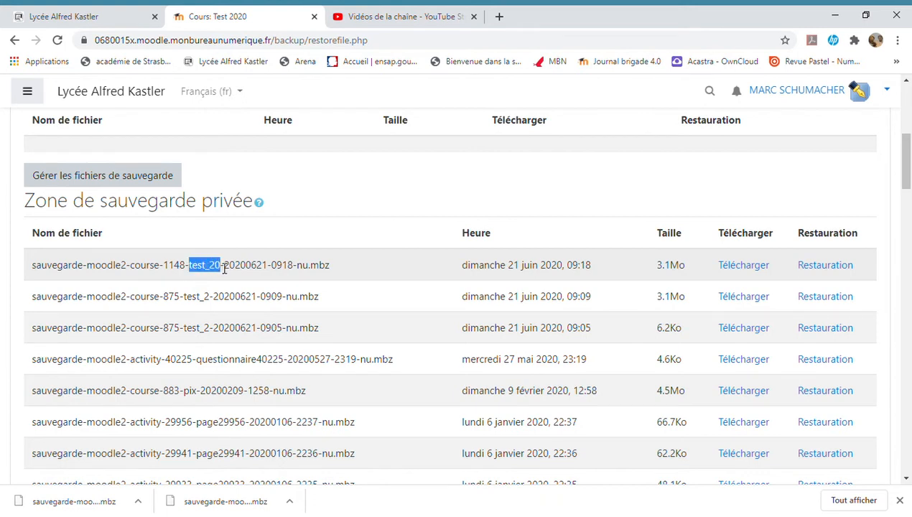
{"action": "left_click", "coordinate": [744, 265]}
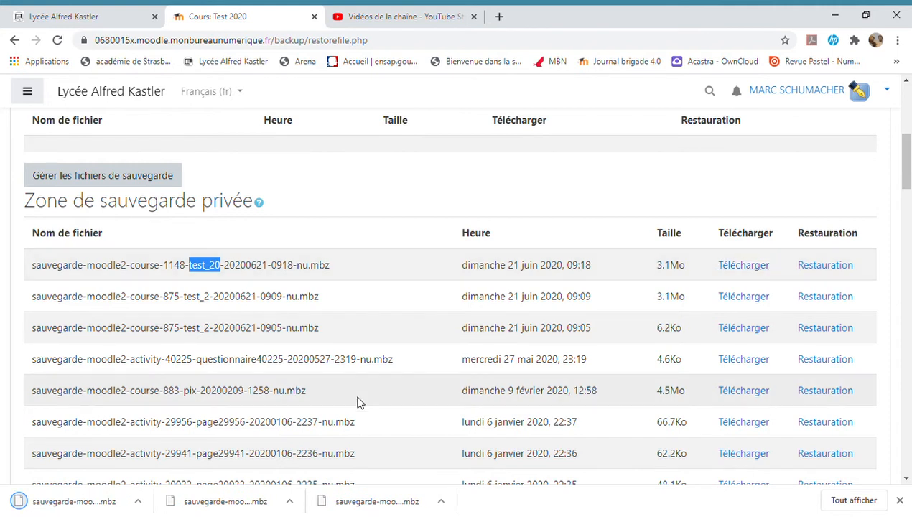
{"action": "left_click", "coordinate": [72, 506]}
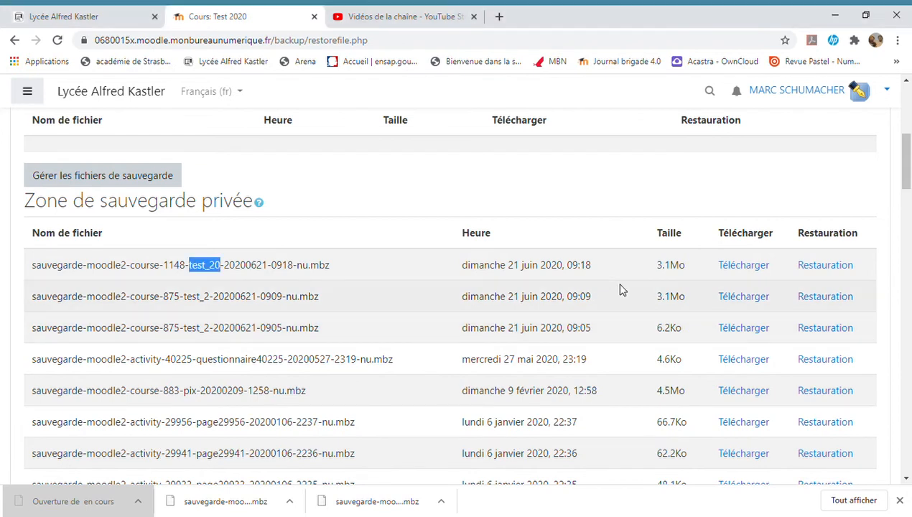
{"action": "left_click", "coordinate": [102, 505]}
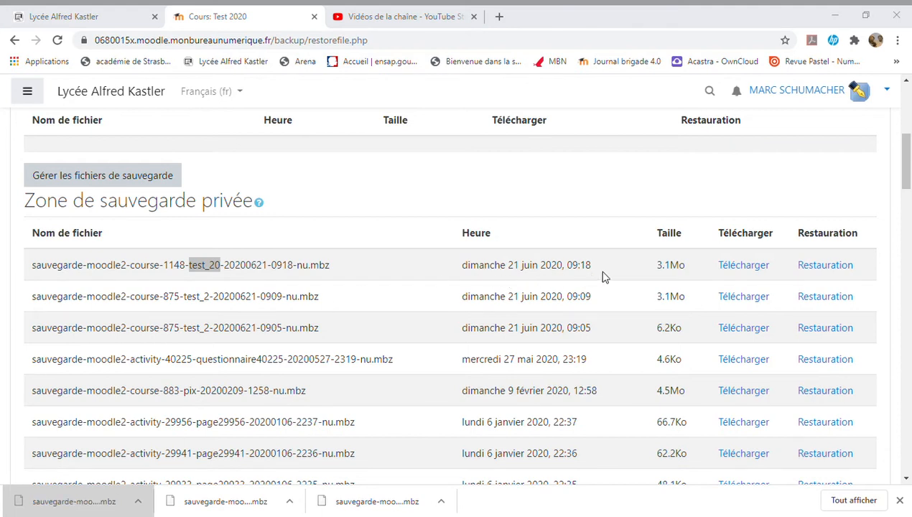
{"action": "left_click", "coordinate": [87, 503]}
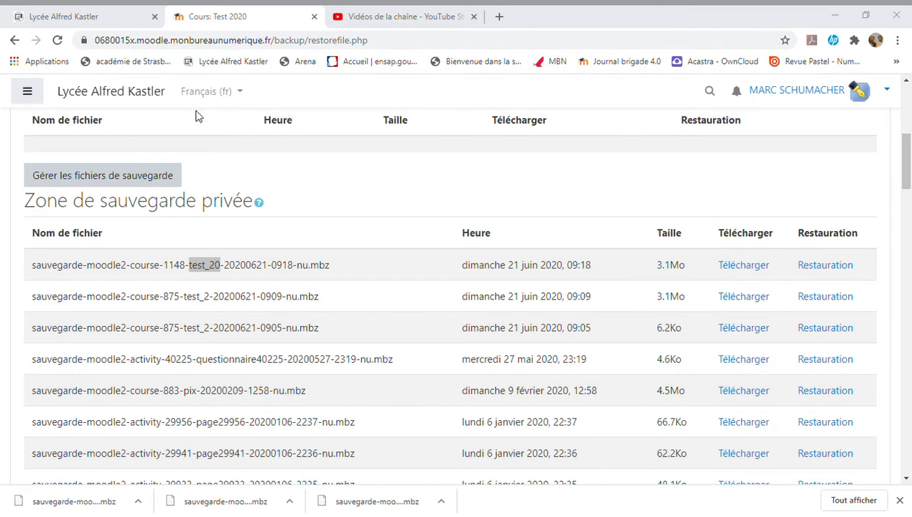
{"action": "left_click", "coordinate": [498, 16]}
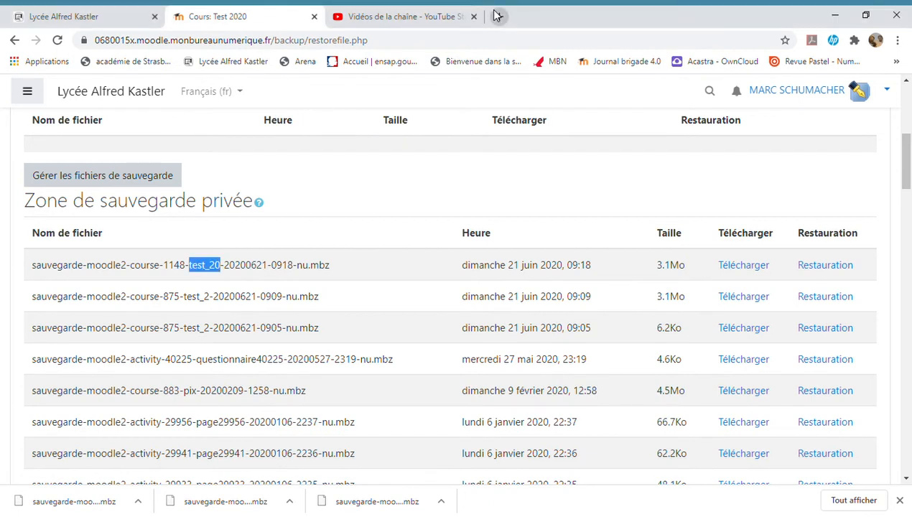
{"action": "left_click", "coordinate": [710, 91]}
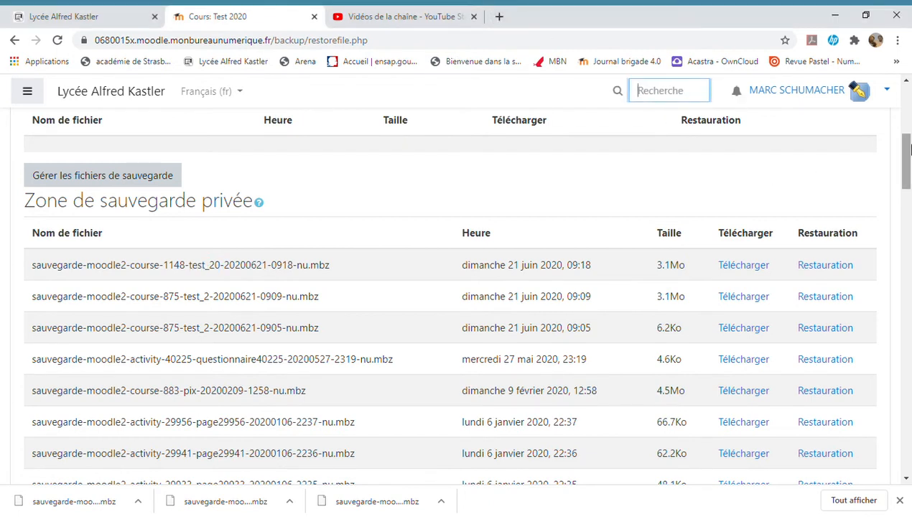
Step: Return to the dashboard and open the form for creating a new course
{"action": "scroll", "coordinate": [907, 156], "scroll_direction": "up", "scroll_amount": 5}
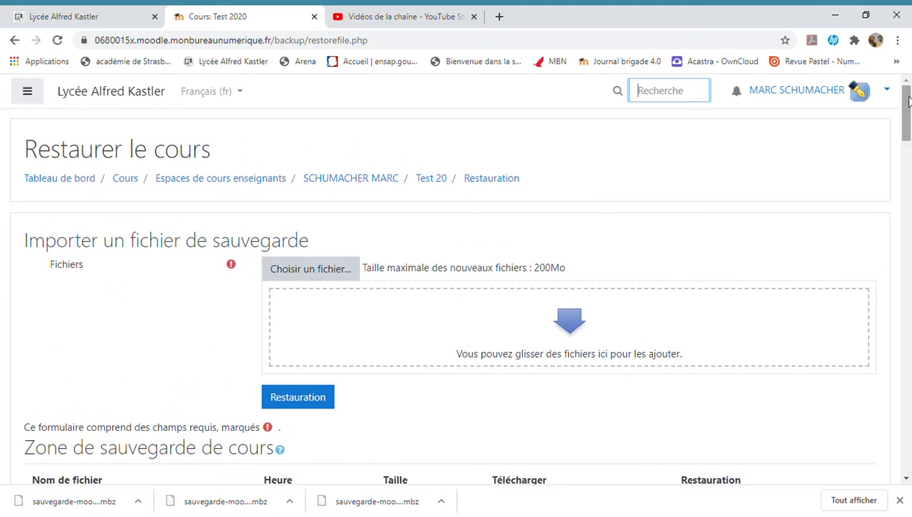
{"action": "left_click", "coordinate": [63, 182]}
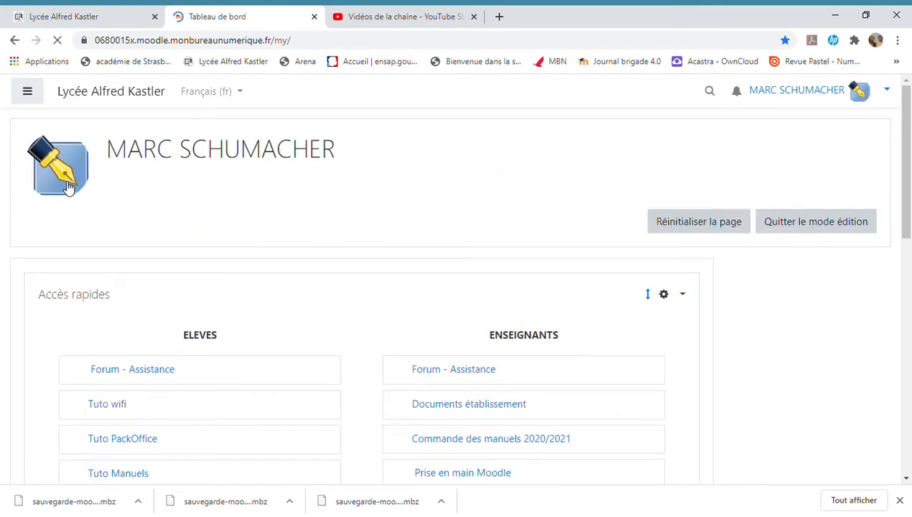
{"action": "scroll", "coordinate": [68, 187], "scroll_direction": "down", "scroll_amount": 2}
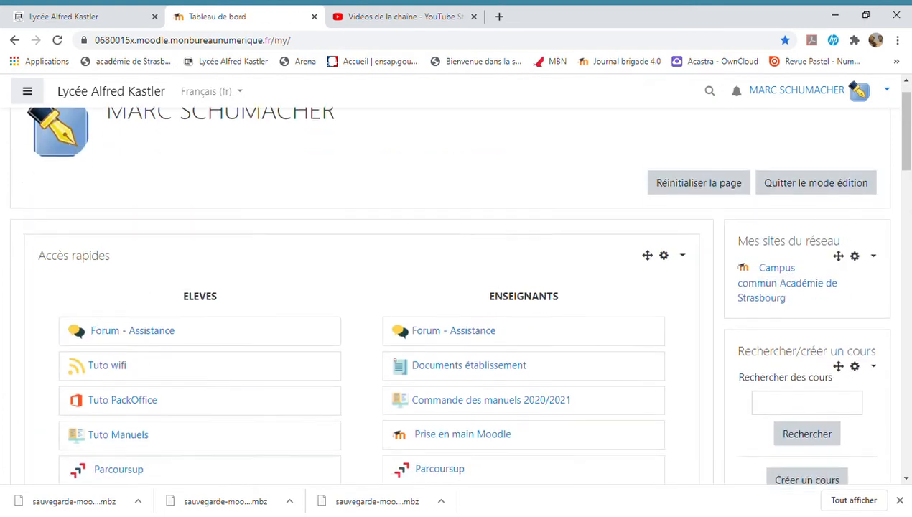
{"action": "scroll", "coordinate": [464, 295], "scroll_direction": "down", "scroll_amount": 1}
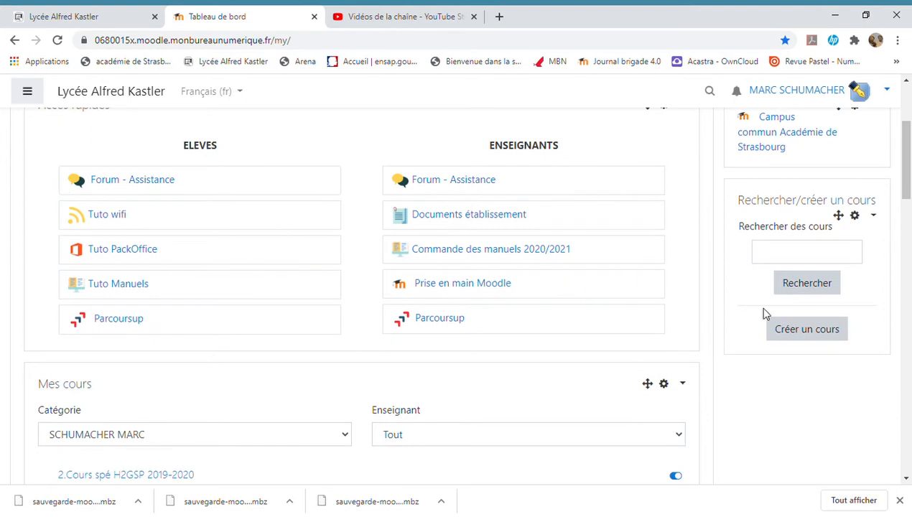
{"action": "left_click", "coordinate": [797, 330]}
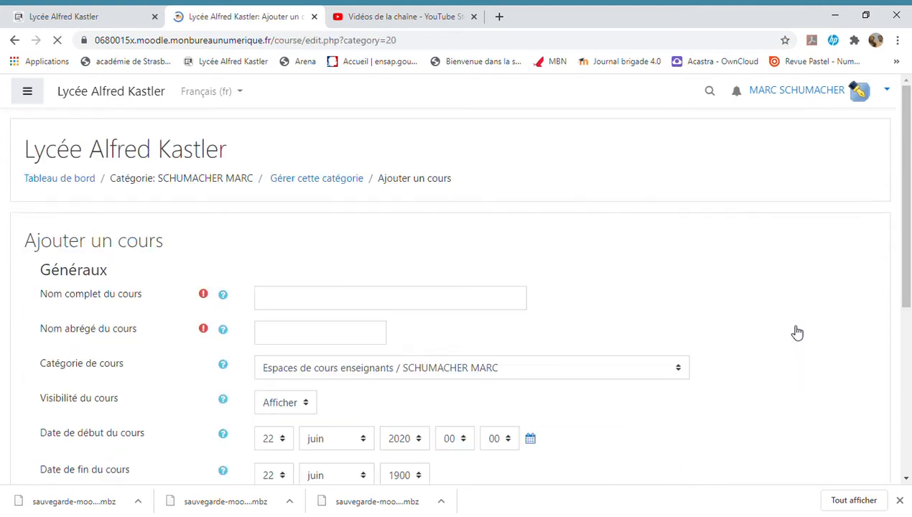
Step: Create the course with full name Test 2021 and short name Test 21, then save and display it
{"action": "left_click", "coordinate": [327, 301]}
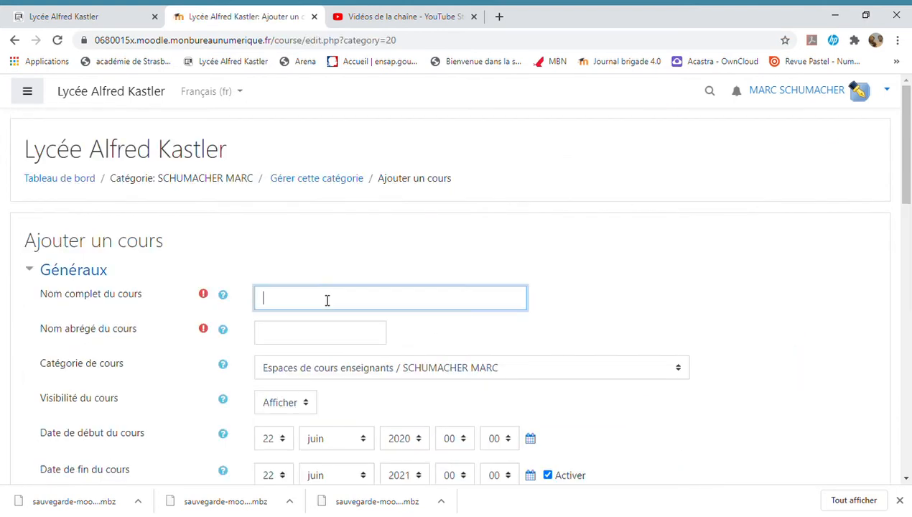
{"action": "type", "text": "Test 2021"}
{"action": "left_click", "coordinate": [290, 335]}
{"action": "type", "text": "Test"}
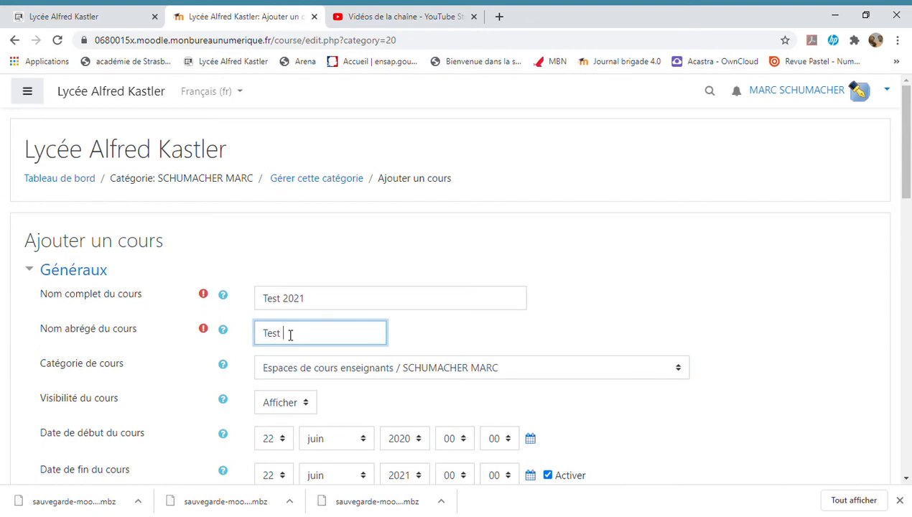
{"action": "left_click", "coordinate": [908, 420]}
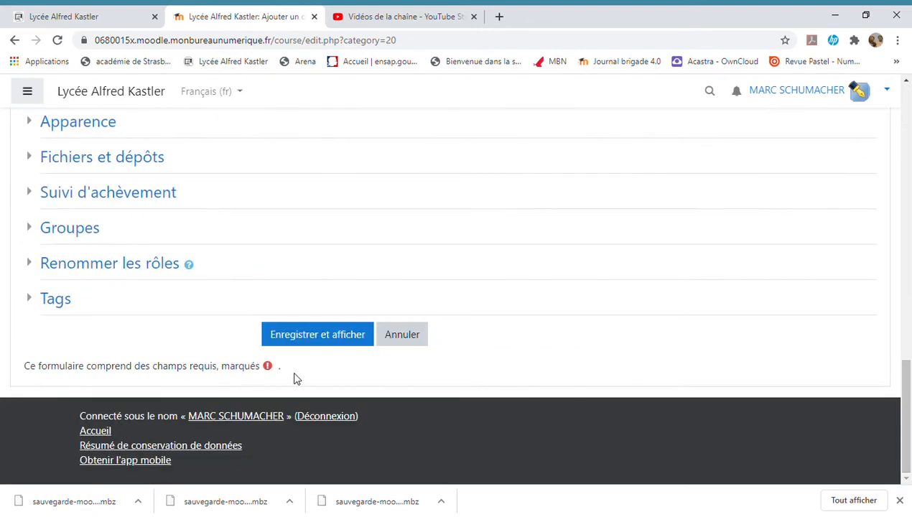
{"action": "left_click", "coordinate": [313, 347]}
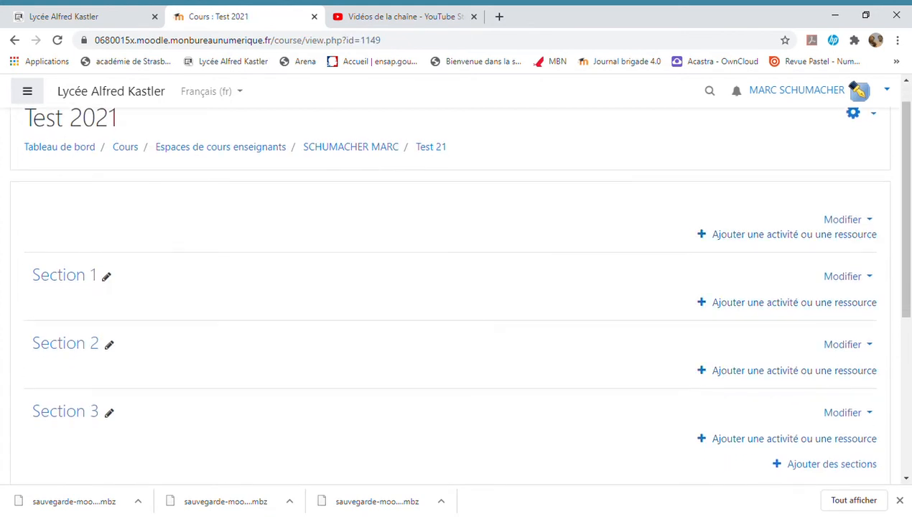
{"action": "scroll", "coordinate": [451, 294], "scroll_direction": "up", "scroll_amount": 1}
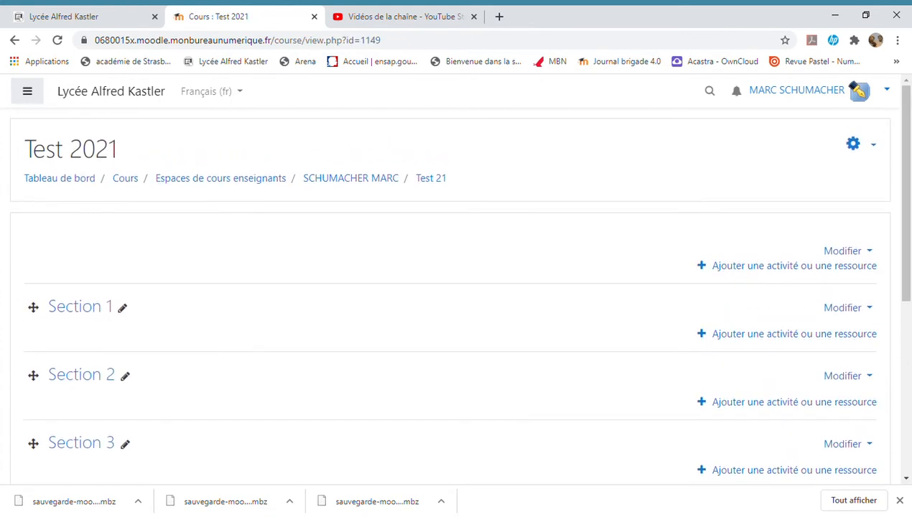
{"action": "left_click", "coordinate": [874, 146]}
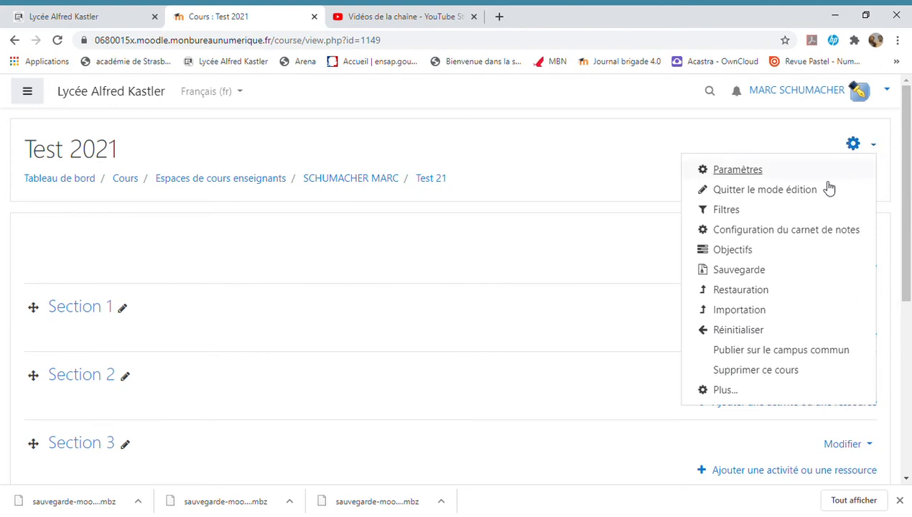
{"action": "left_click", "coordinate": [751, 291]}
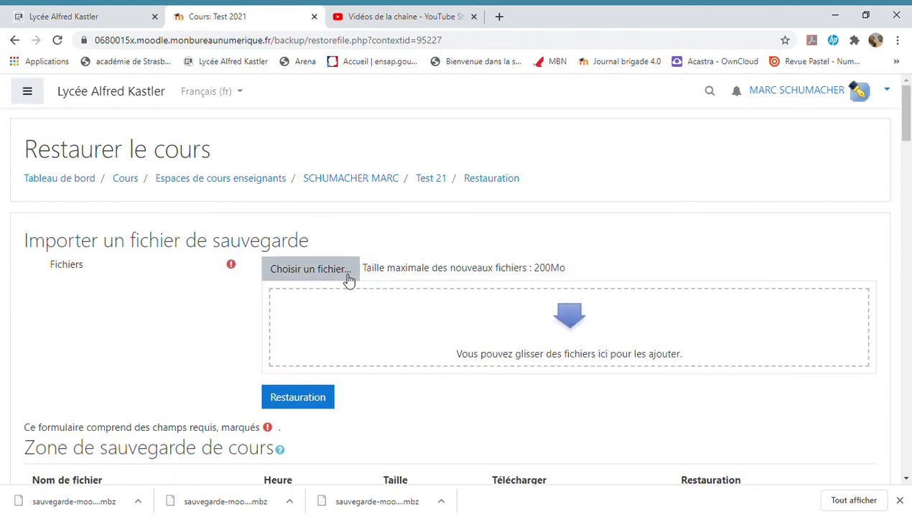
{"action": "left_click", "coordinate": [297, 277]}
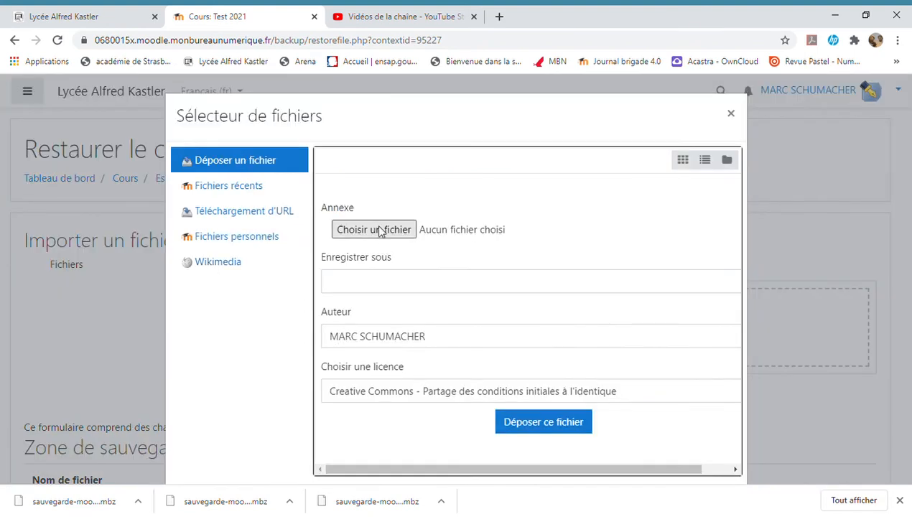
{"action": "left_click", "coordinate": [378, 230]}
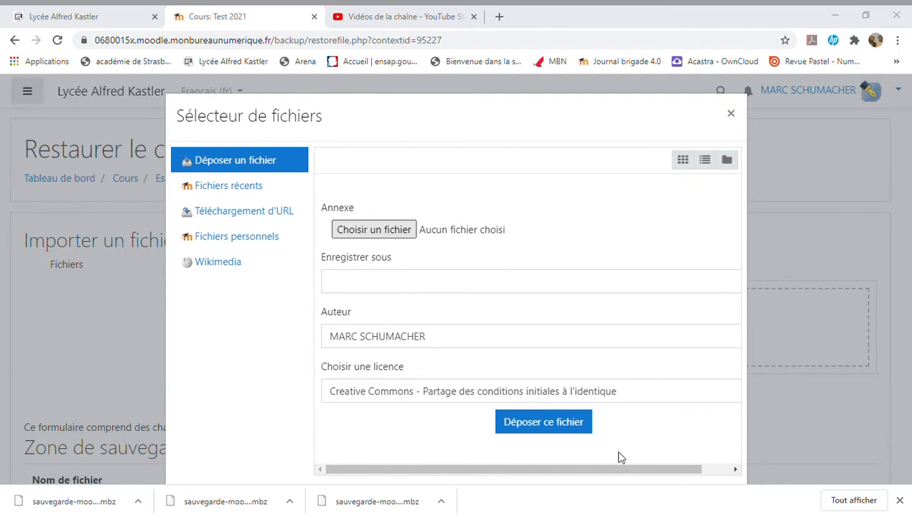
{"action": "left_click", "coordinate": [581, 396]}
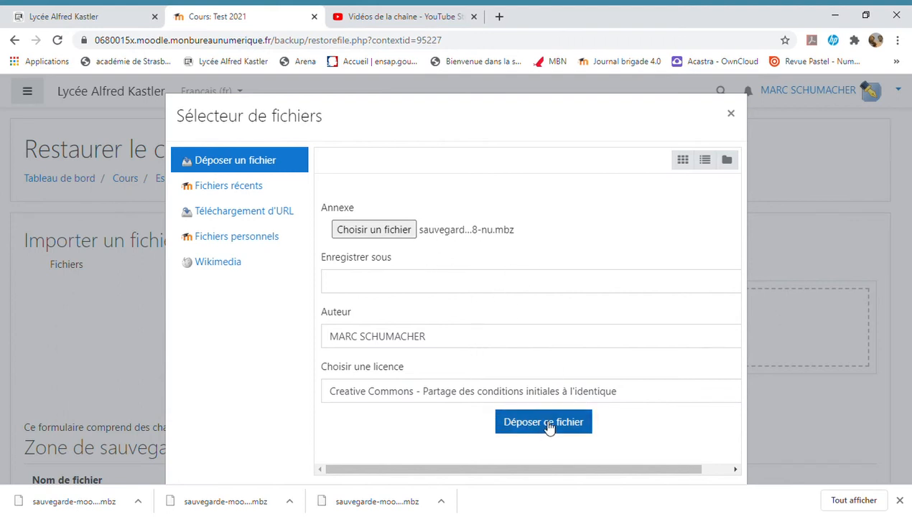
{"action": "left_click", "coordinate": [521, 424]}
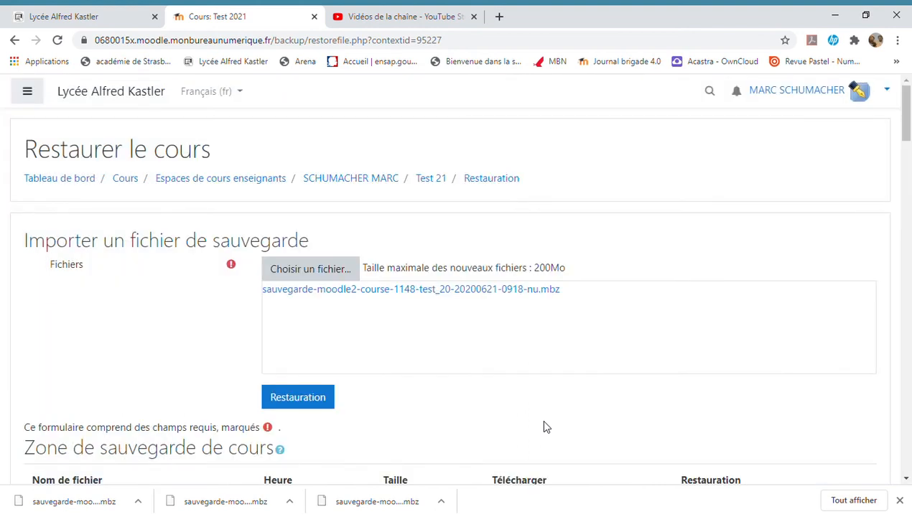
Step: Start restoring the uploaded backup and confirm its details to proceed to the destination stage
{"action": "left_click", "coordinate": [320, 399]}
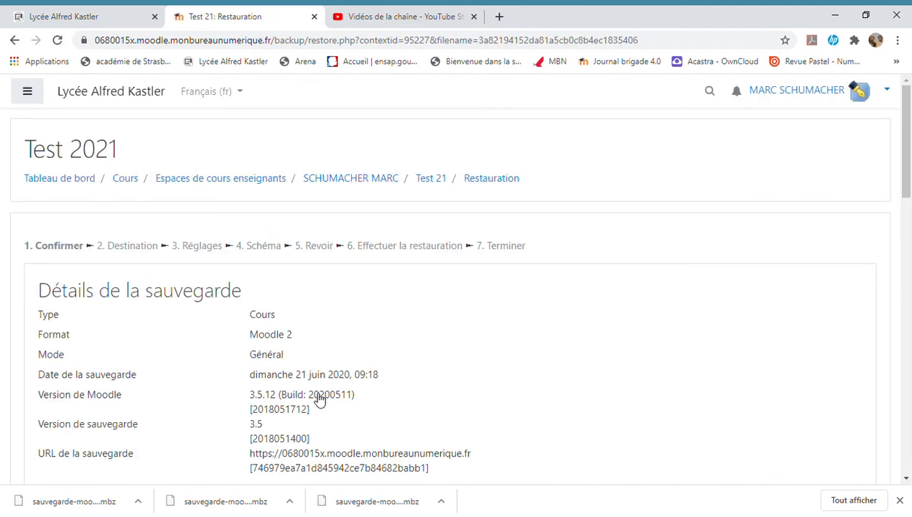
{"action": "scroll", "coordinate": [318, 400], "scroll_direction": "down", "scroll_amount": 10}
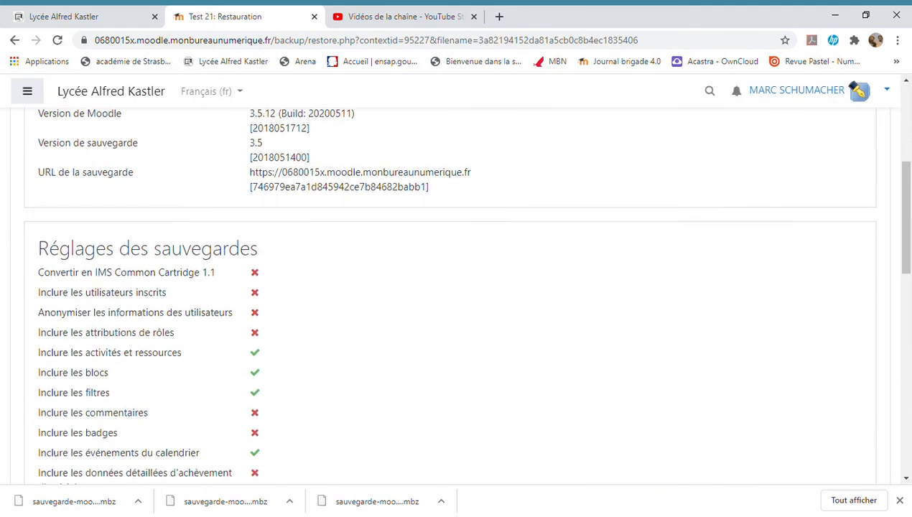
{"action": "scroll", "coordinate": [456, 287], "scroll_direction": "down", "scroll_amount": 5}
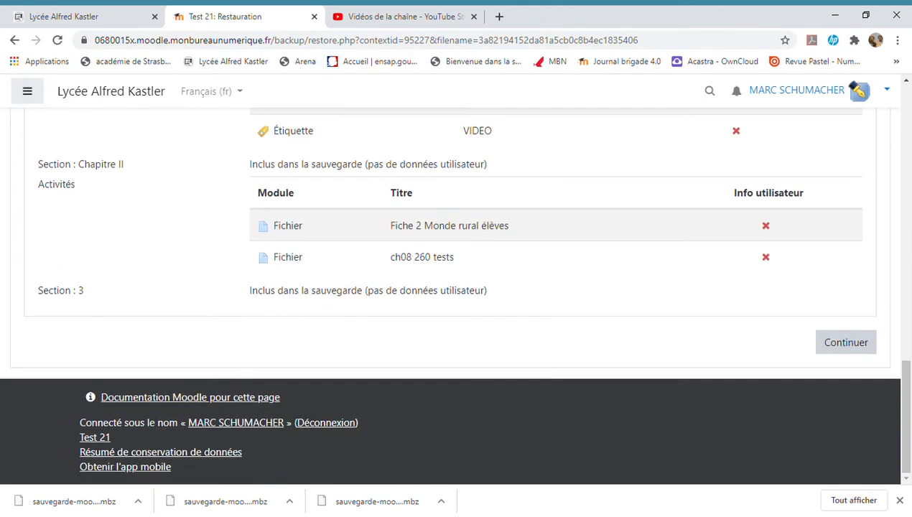
{"action": "left_click", "coordinate": [848, 342]}
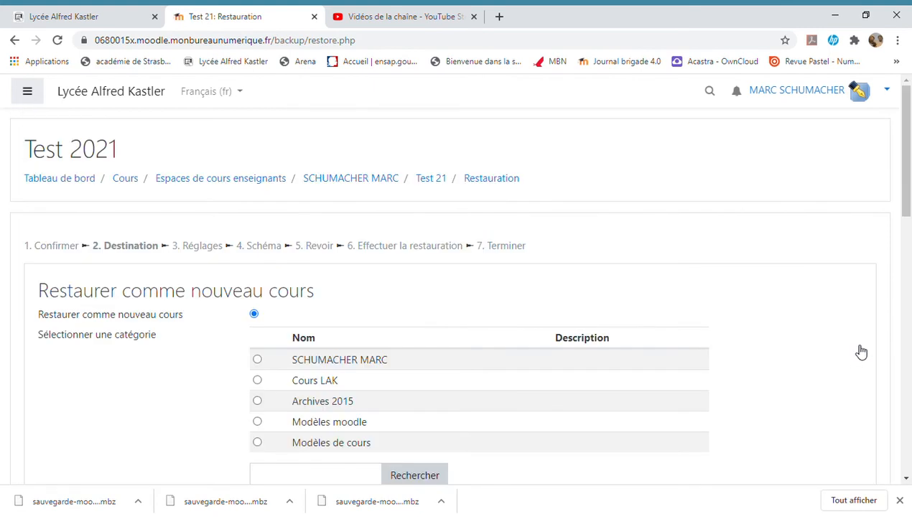
Step: Choose to merge the backed-up course into this course and accept the default restore settings
{"action": "scroll", "coordinate": [862, 352], "scroll_direction": "down", "scroll_amount": 4}
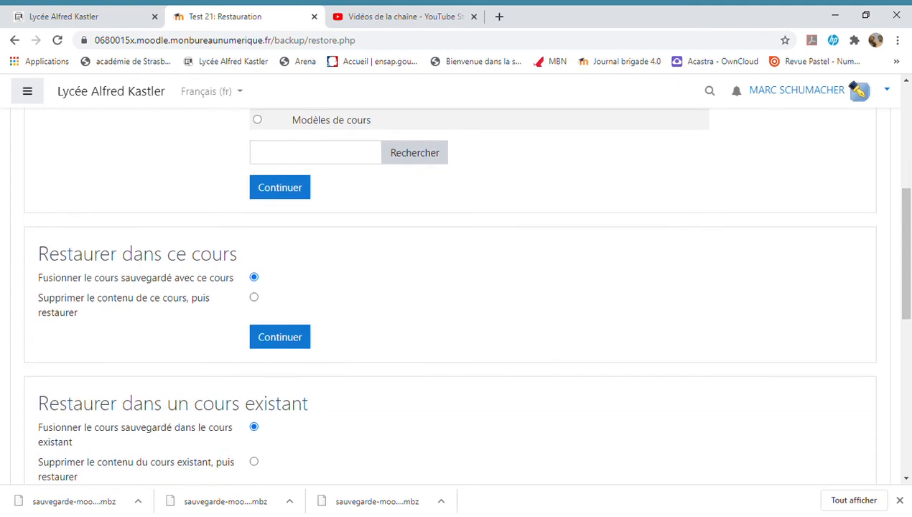
{"action": "left_click", "coordinate": [282, 338]}
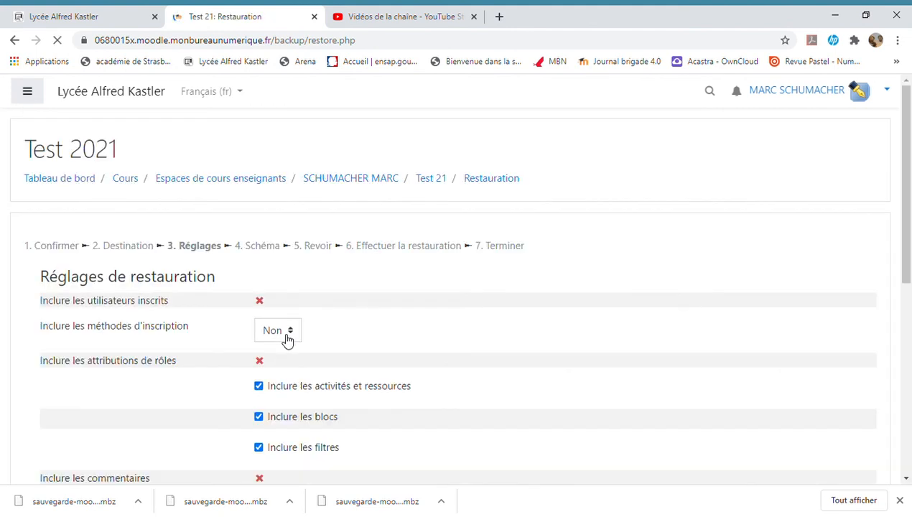
{"action": "scroll", "coordinate": [288, 340], "scroll_direction": "down", "scroll_amount": 5}
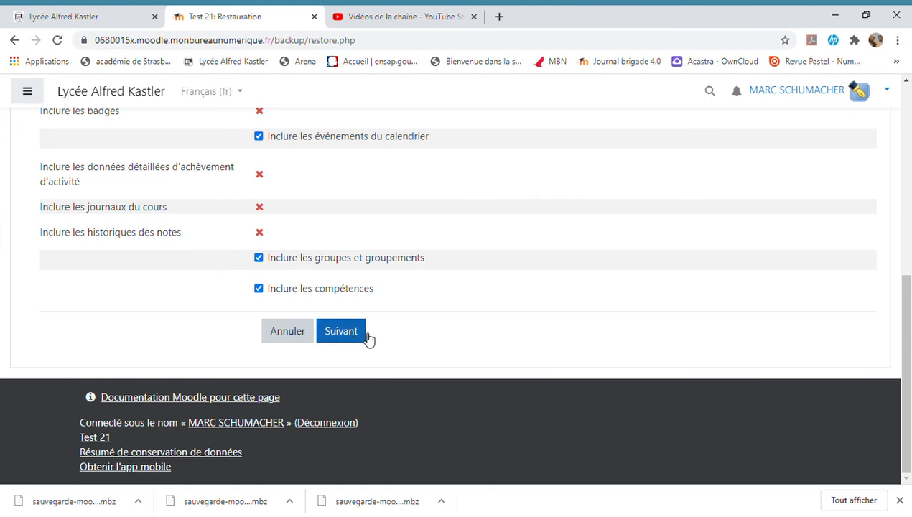
{"action": "left_click", "coordinate": [342, 332]}
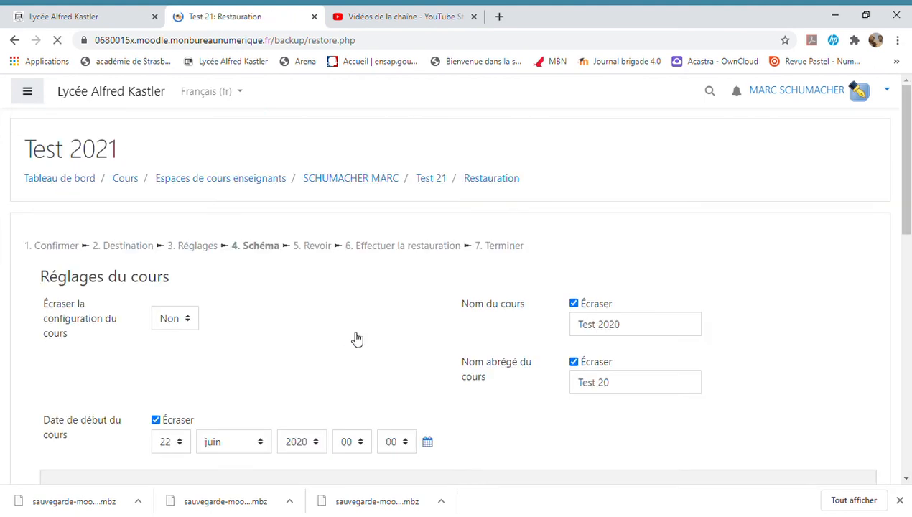
Step: Accept the schema with all sections and resources included, pass the review stage and run the restoration
{"action": "left_click_drag", "start_coordinate": [908, 205], "coordinate": [911, 473]}
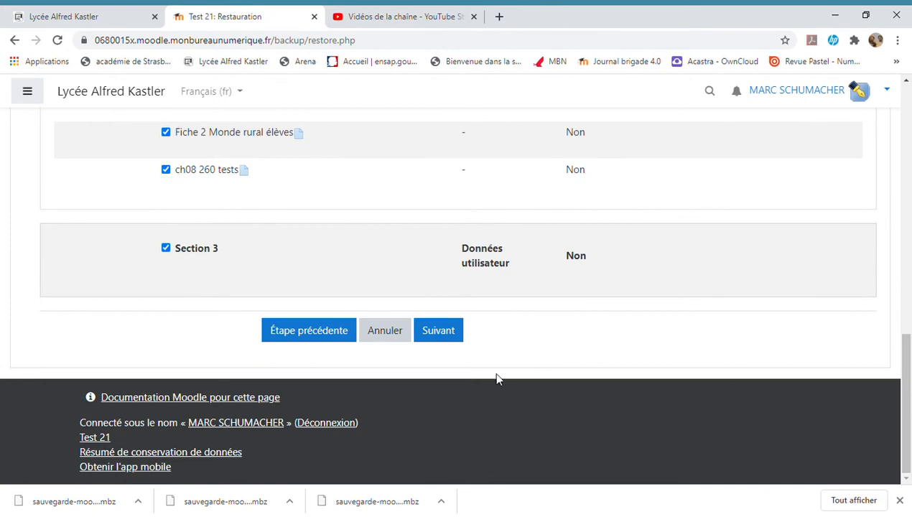
{"action": "left_click", "coordinate": [459, 337]}
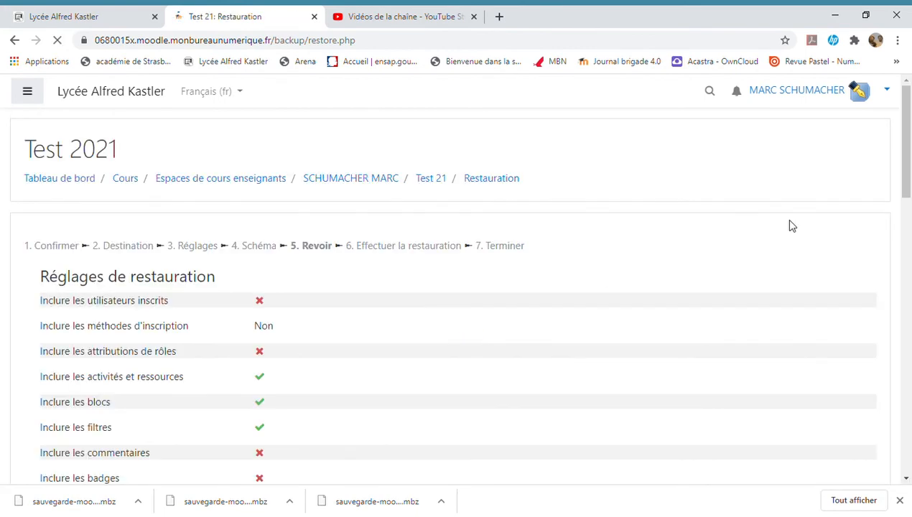
{"action": "left_click_drag", "start_coordinate": [908, 134], "coordinate": [911, 415]}
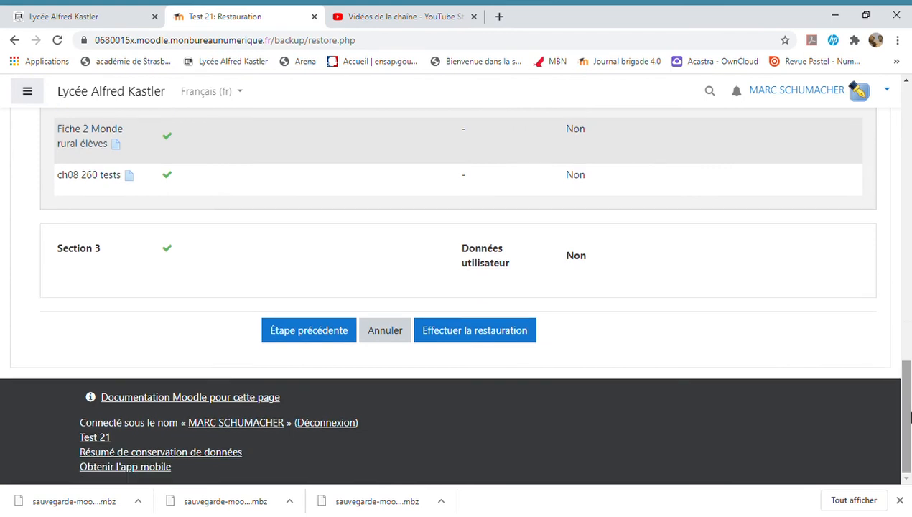
{"action": "left_click", "coordinate": [487, 342]}
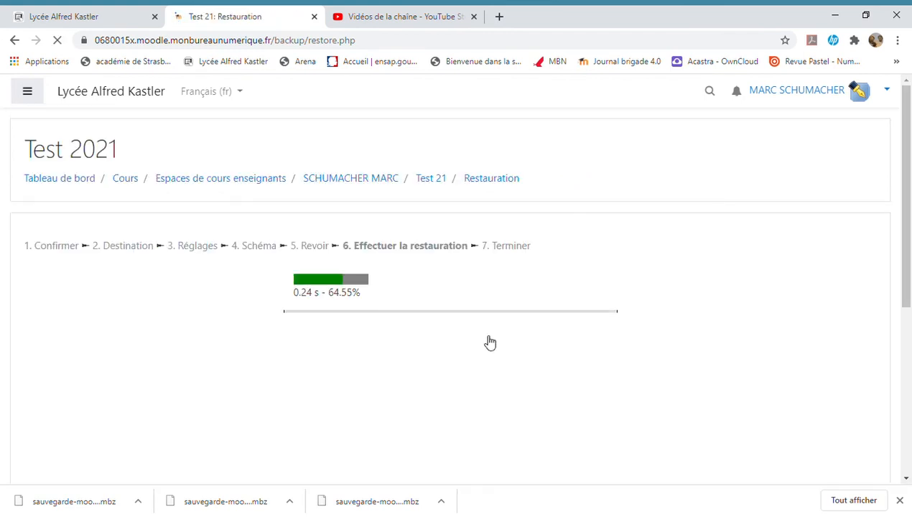
Step: Continue to the restored Test 2021 course and check the content of its chapters
{"action": "left_click", "coordinate": [462, 327]}
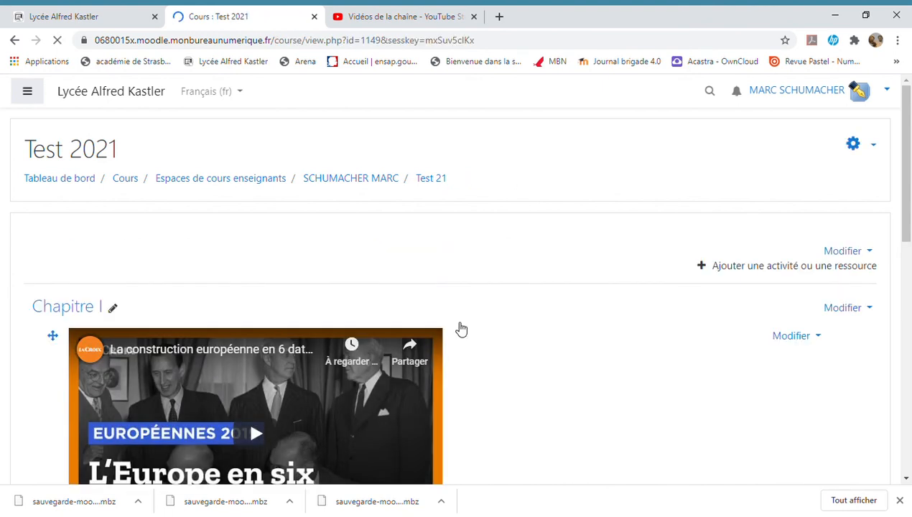
{"action": "scroll", "coordinate": [462, 329], "scroll_direction": "down", "scroll_amount": 1}
{"action": "scroll", "coordinate": [457, 288], "scroll_direction": "down", "scroll_amount": 3}
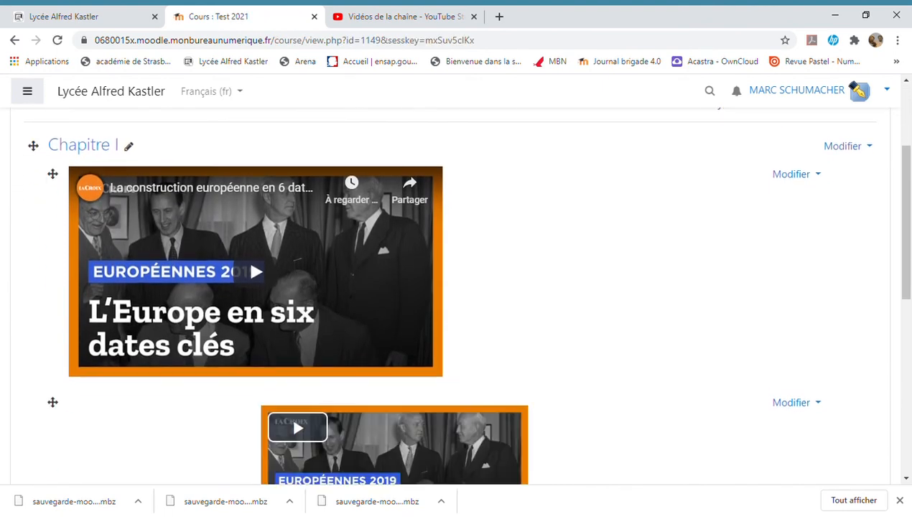
{"action": "scroll", "coordinate": [457, 288], "scroll_direction": "down", "scroll_amount": 4}
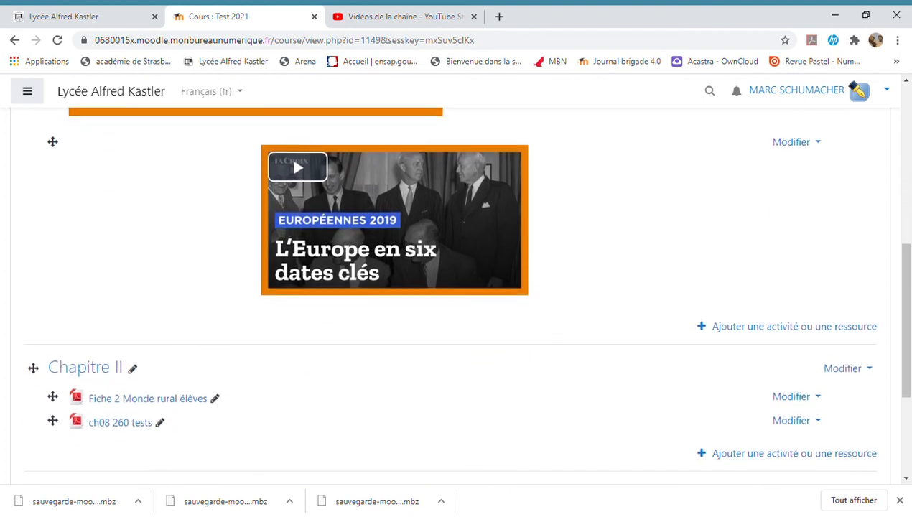
{"action": "scroll", "coordinate": [457, 287], "scroll_direction": "up", "scroll_amount": 8}
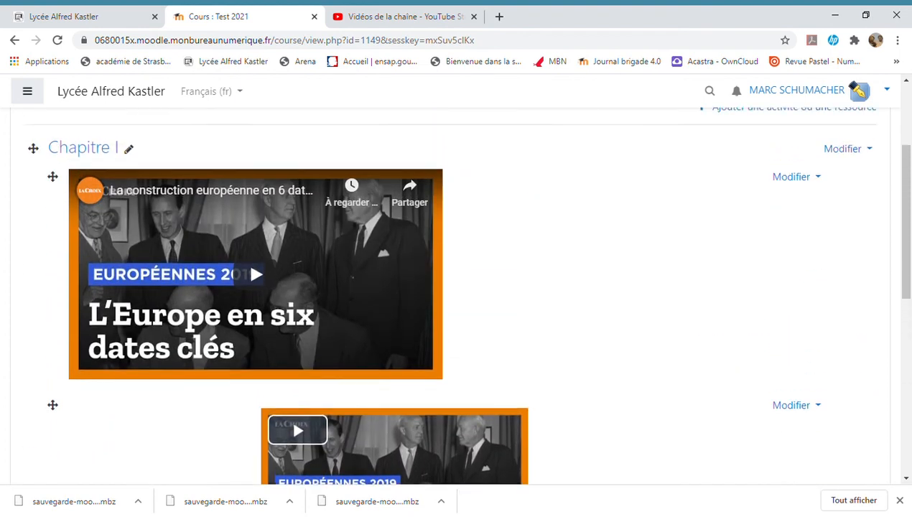